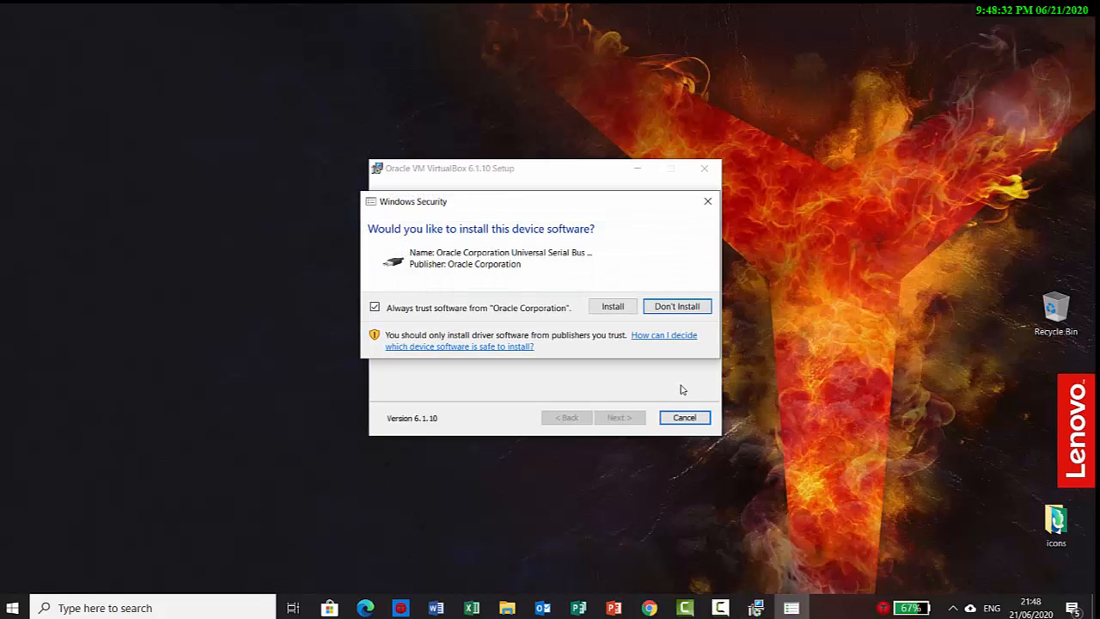
# Approve the Oracle USB device software so the VirtualBox 6.1.10 installation can continue
pyautogui.click(625, 311)
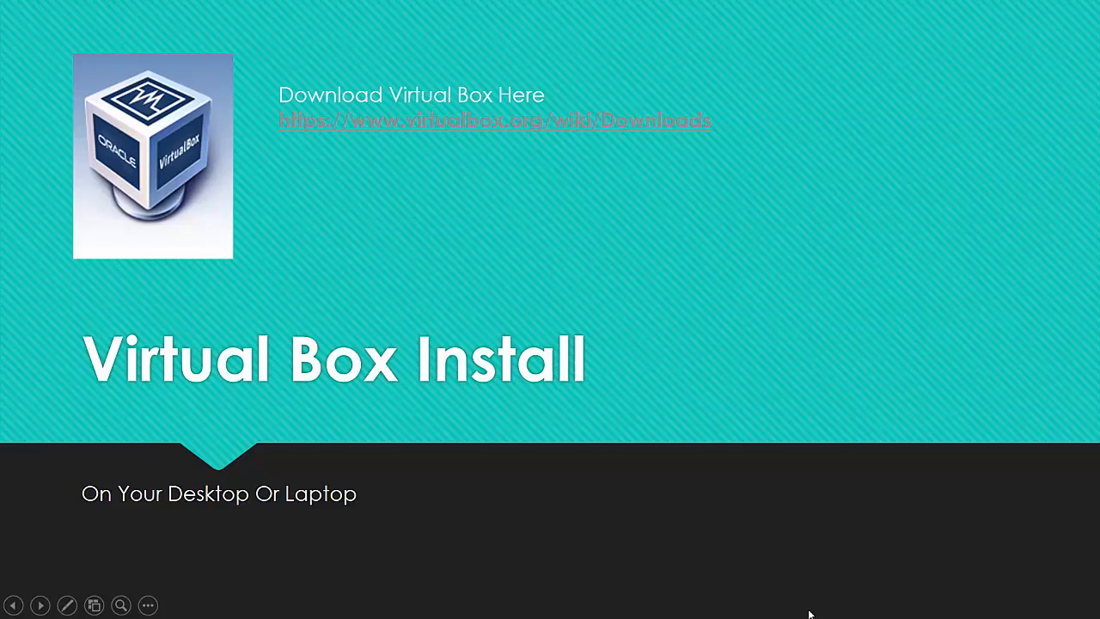
# Advance the slideshow past the VirtualBox download and AWS slides
pyautogui.click(811, 614)
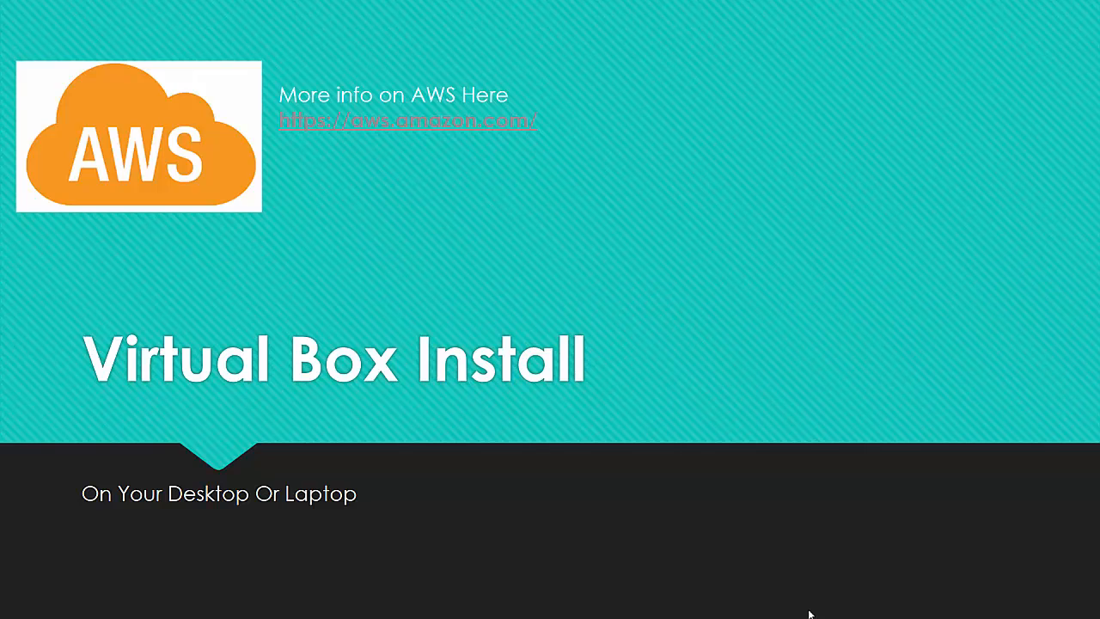
pyautogui.click(810, 614)
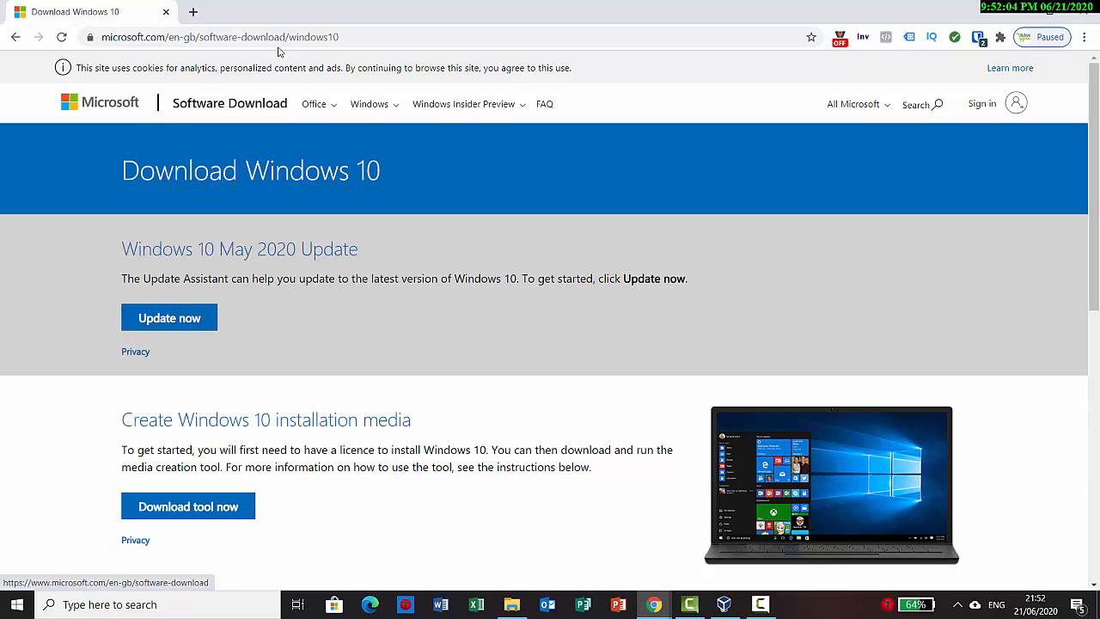
# Download MediaCreationTool from the Download Windows 10 page, launch it and choose Create installation media
pyautogui.moveTo(342, 36); pyautogui.dragTo(102, 42)
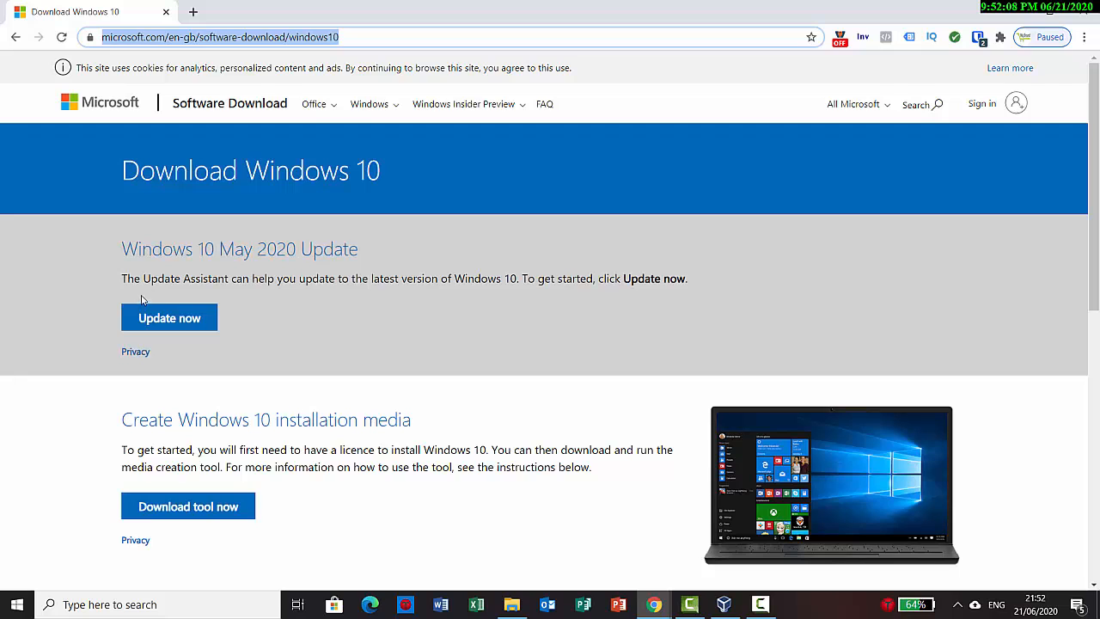
pyautogui.click(221, 508)
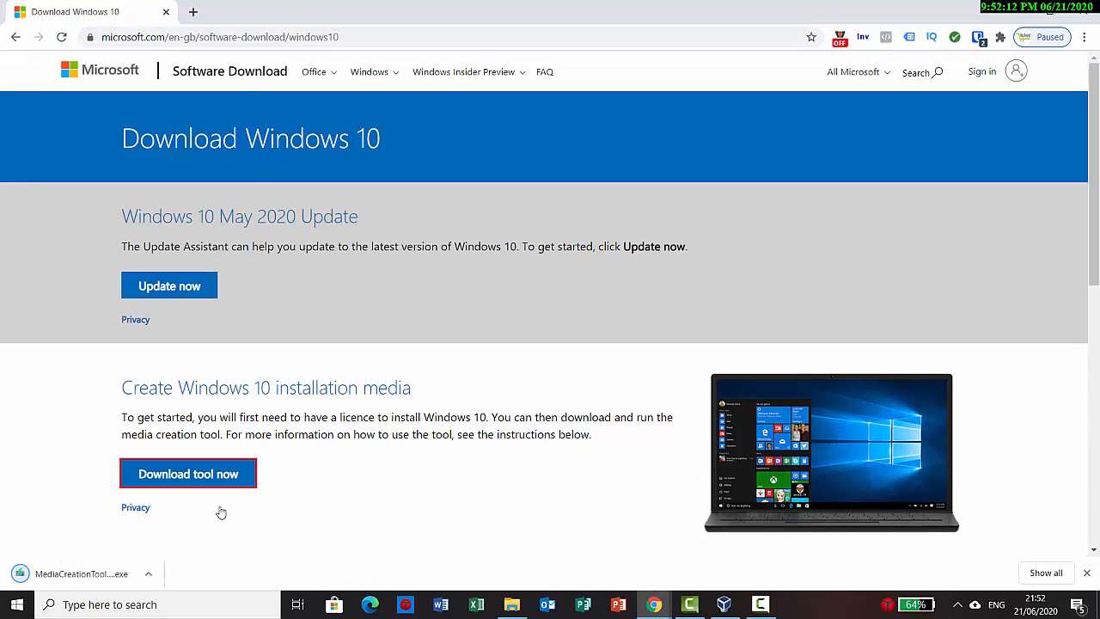
pyautogui.click(120, 575)
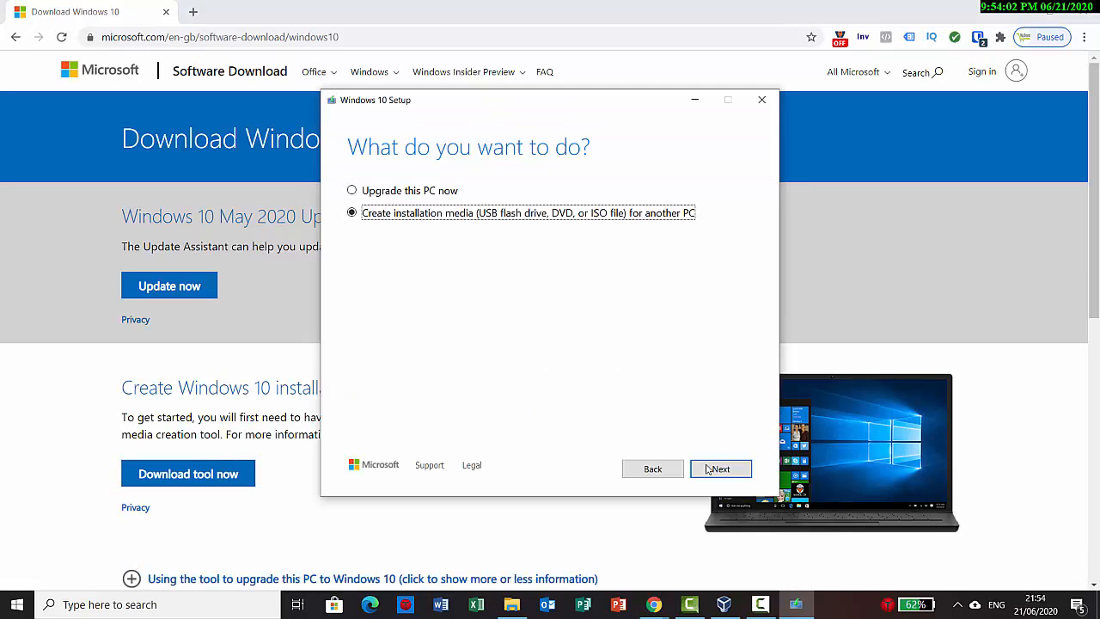
pyautogui.click(718, 469)
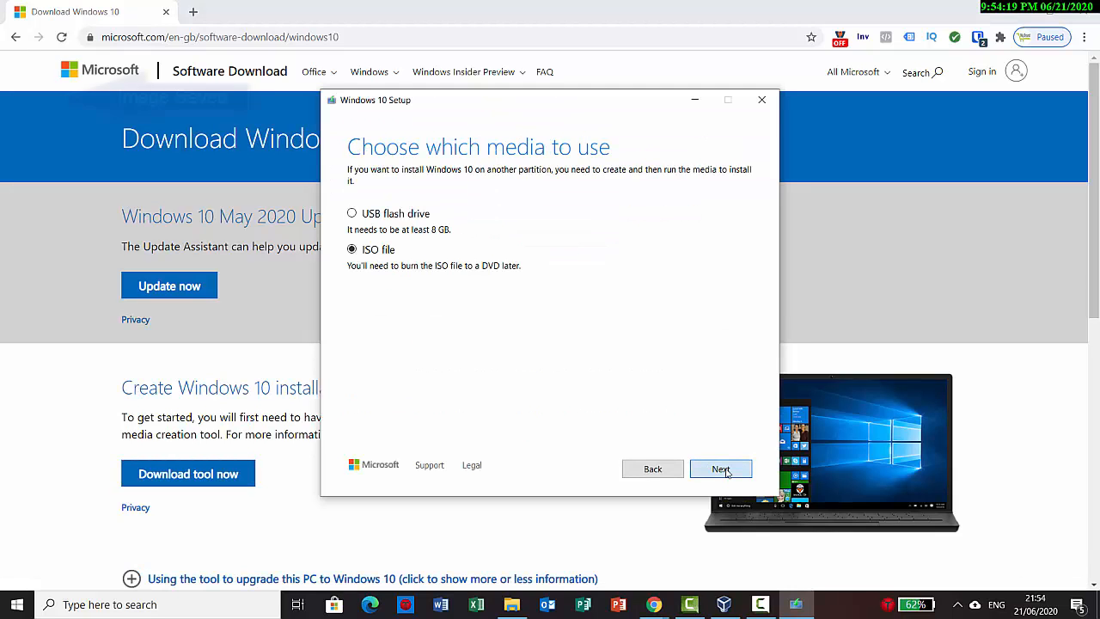
# Choose an ISO file as the Windows 10 installation media
pyautogui.click(720, 468)
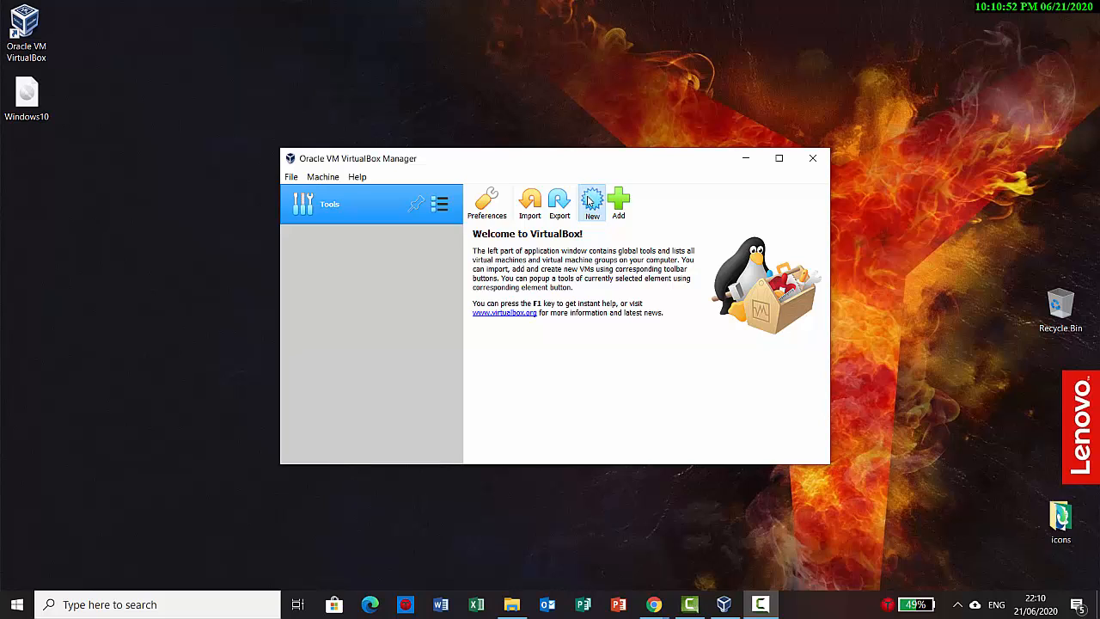
# Create a VM named win10 as Windows 10 (64-bit) with 2048 MB memory and a new virtual disk
pyautogui.click(590, 200)
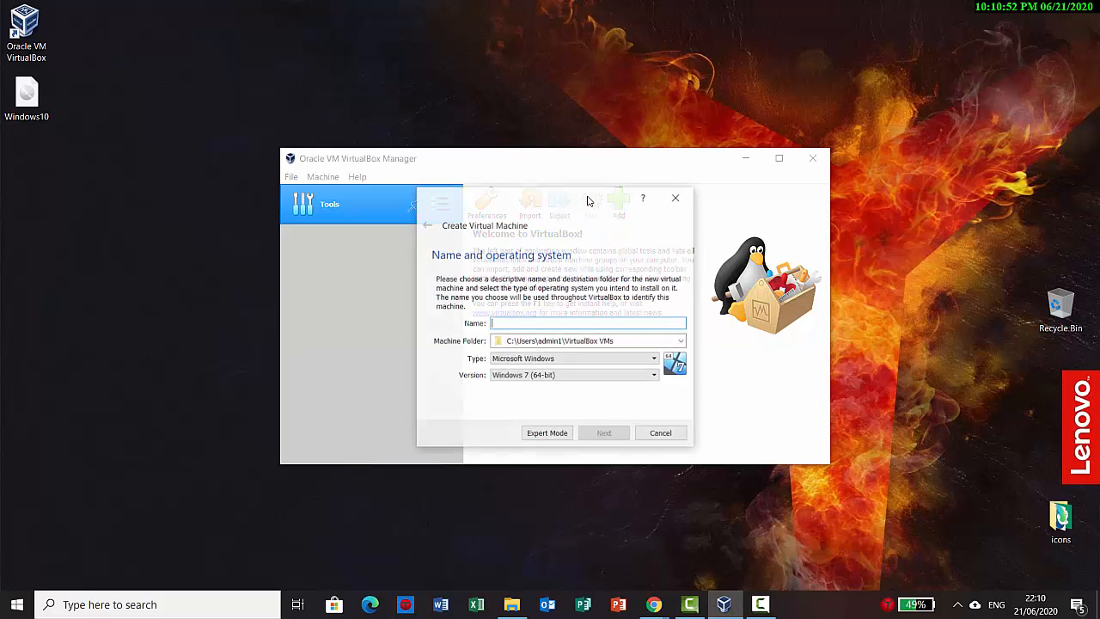
pyautogui.write('w')
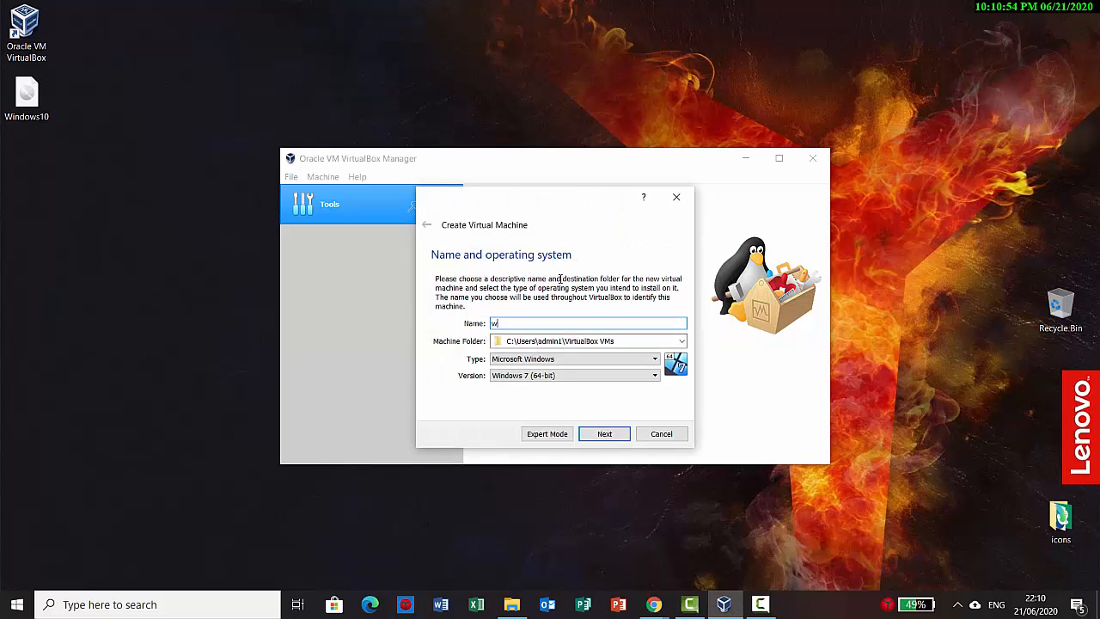
pyautogui.write('in10')
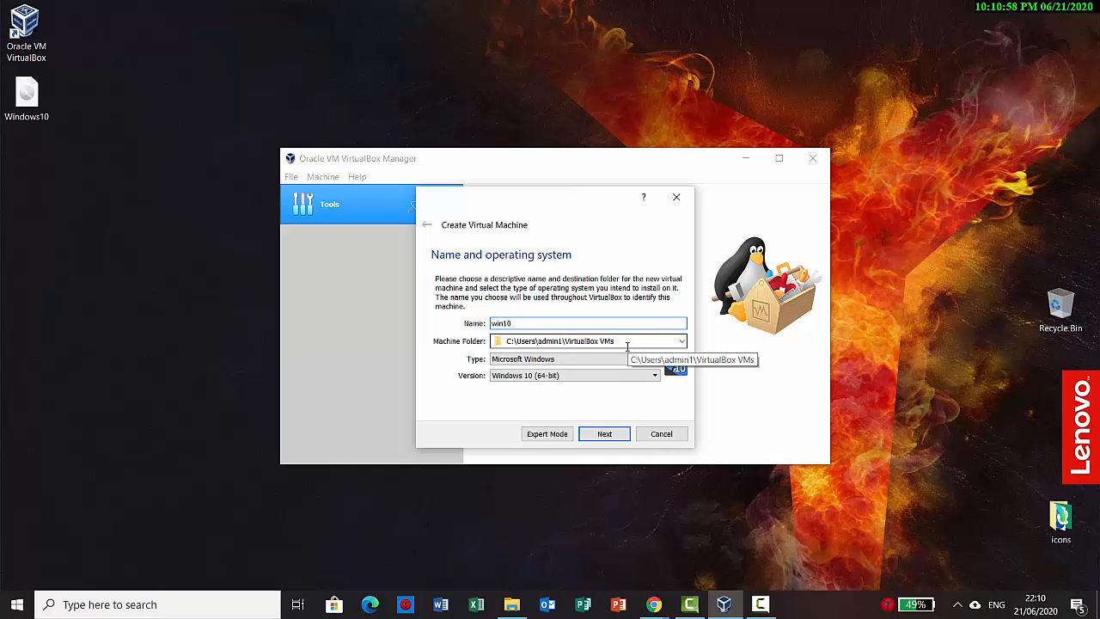
pyautogui.click(606, 435)
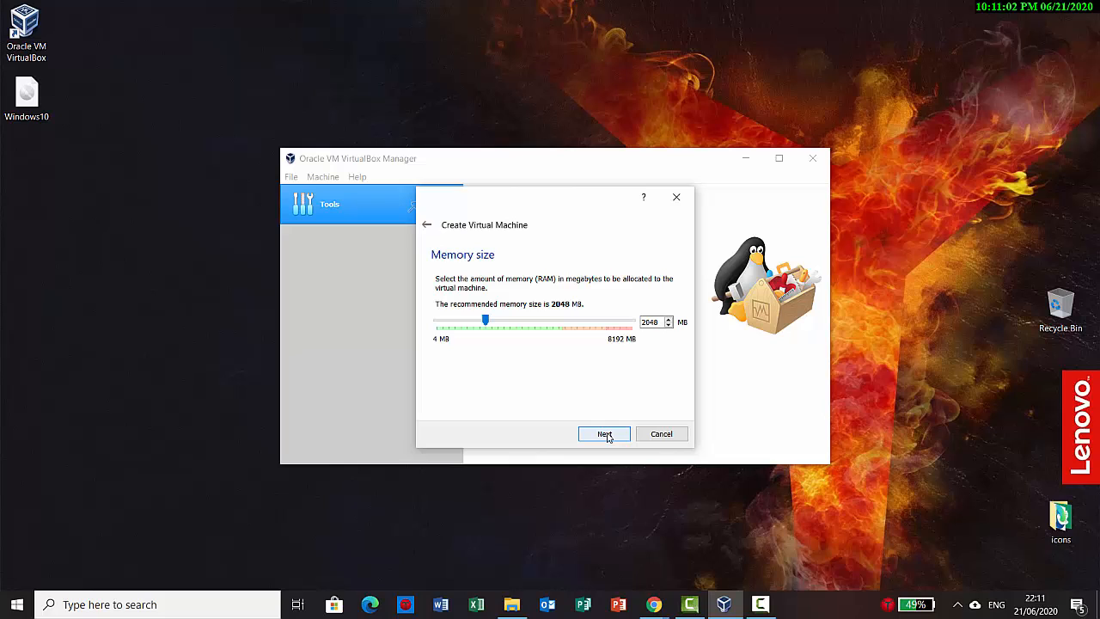
pyautogui.click(606, 435)
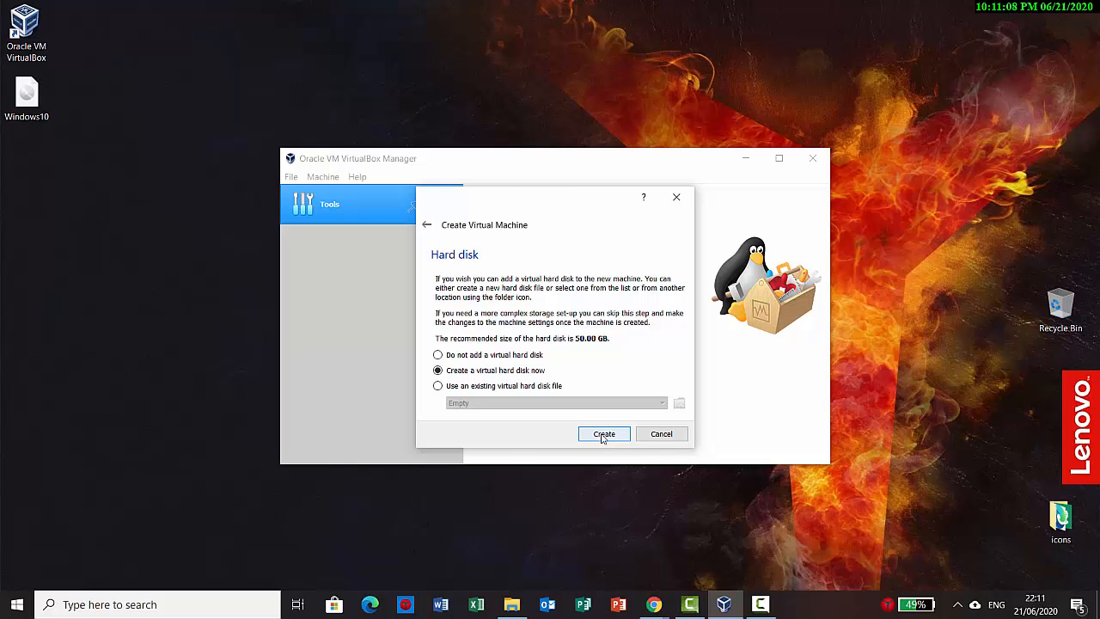
pyautogui.click(603, 435)
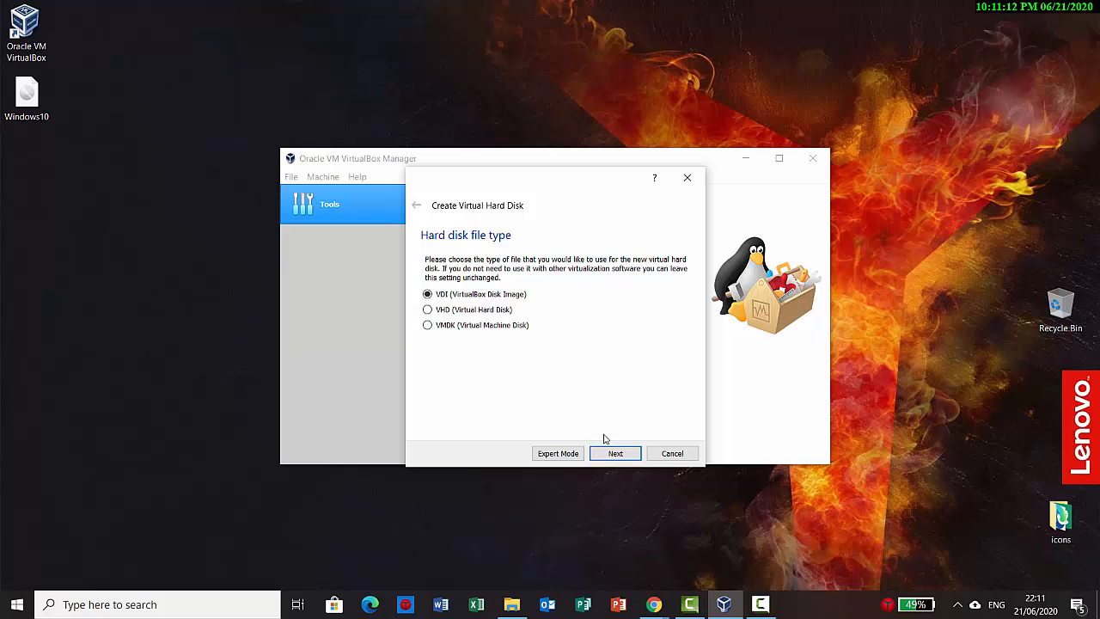
# Make the disk a dynamically allocated VDI of about 12.41 GB and create it
pyautogui.click(612, 457)
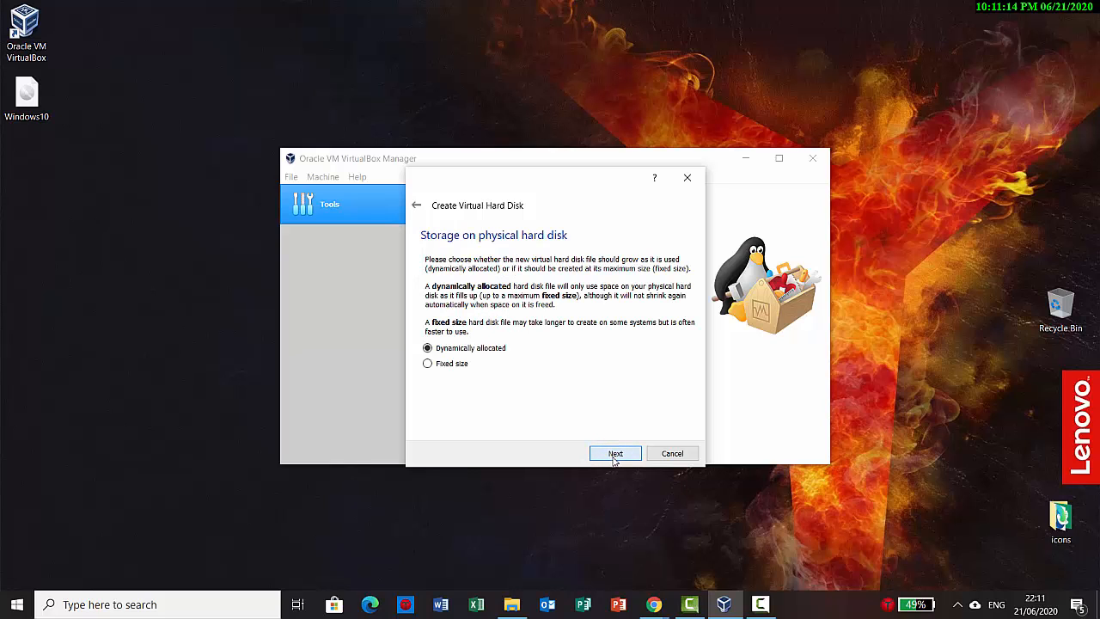
pyautogui.click(616, 454)
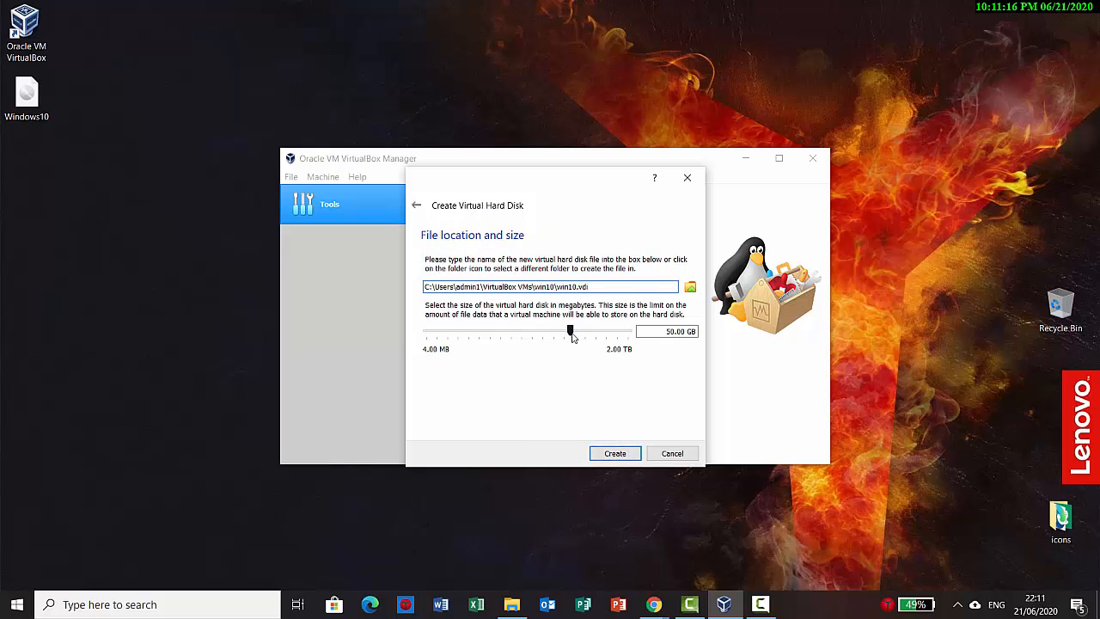
pyautogui.moveTo(572, 337)
pyautogui.mouseDown()
pyautogui.moveTo(523, 334)
pyautogui.moveTo(551, 335)
pyautogui.mouseUp()
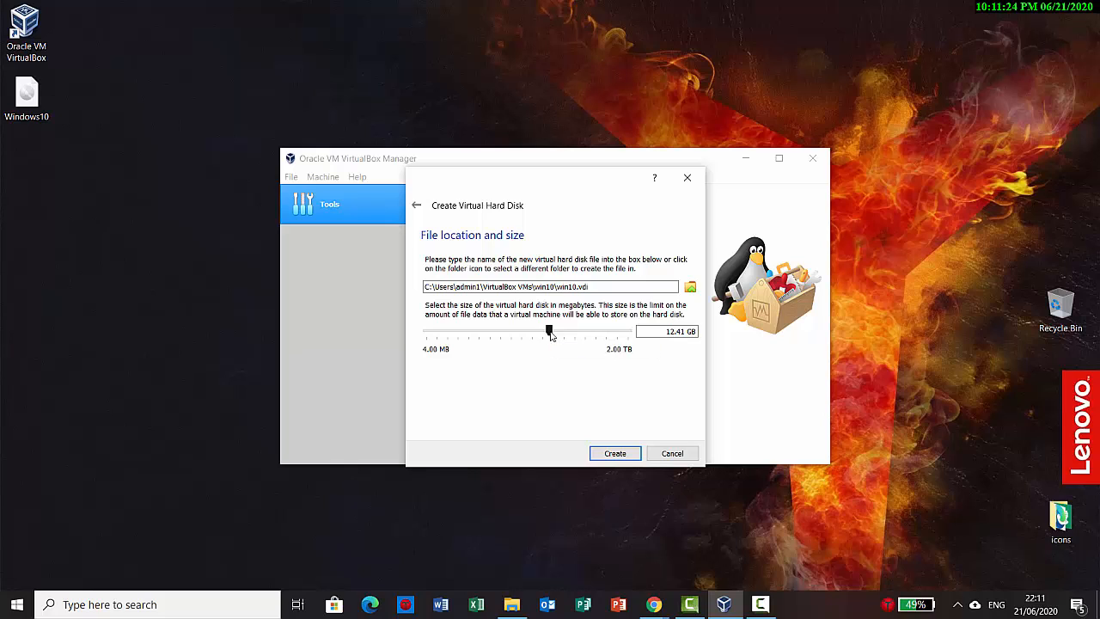
pyautogui.click(613, 456)
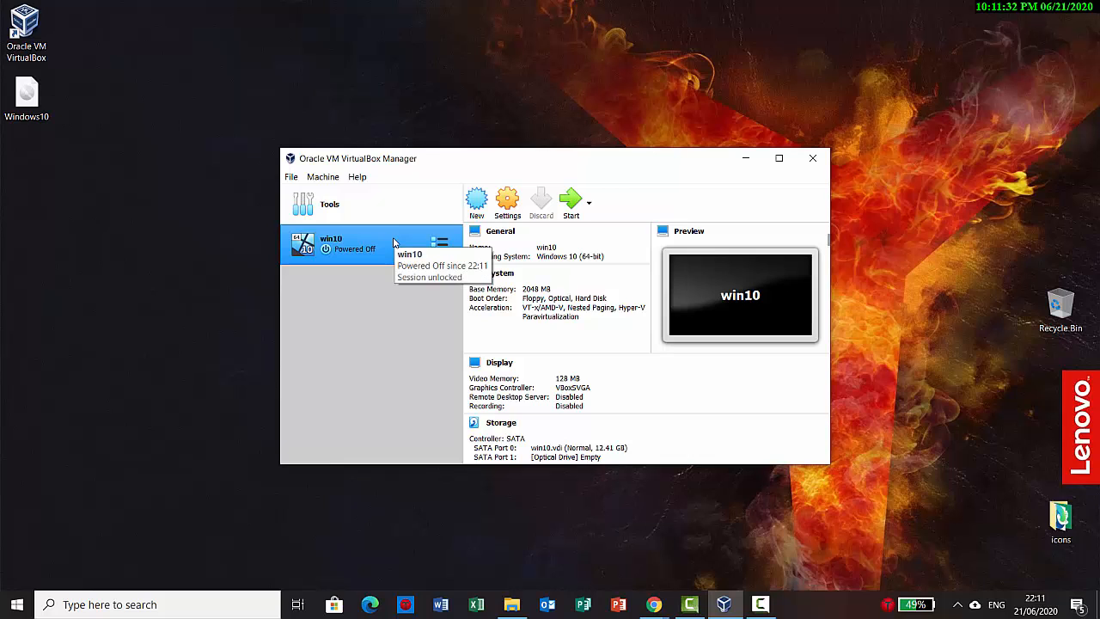
# Attach Windows10.iso to win10's empty optical drive in the Storage settings
pyautogui.click(508, 205)
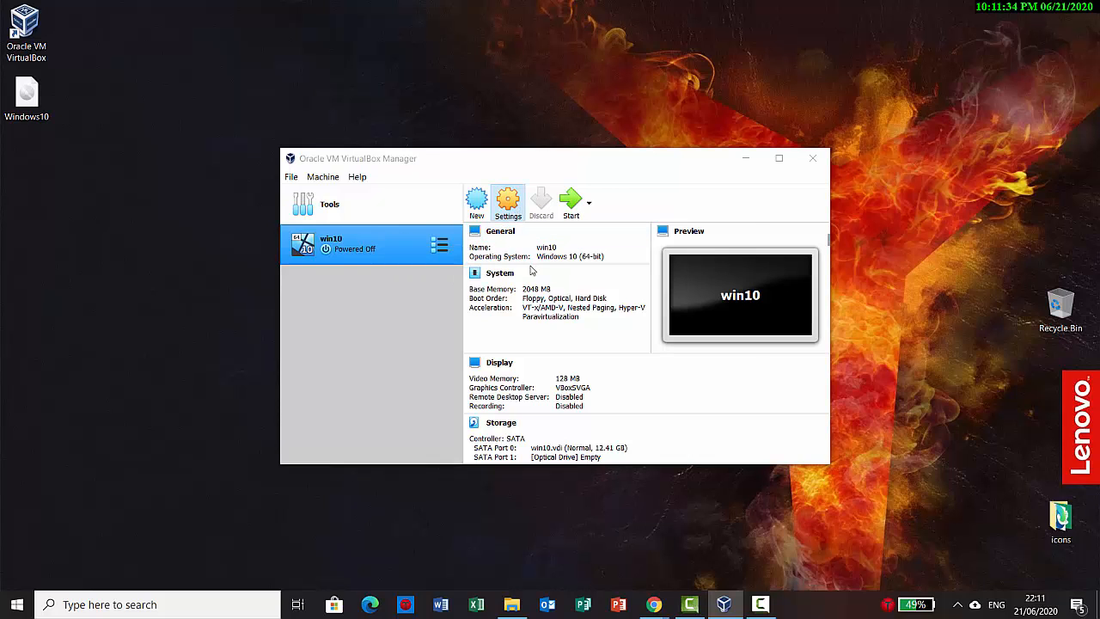
pyautogui.click(404, 249)
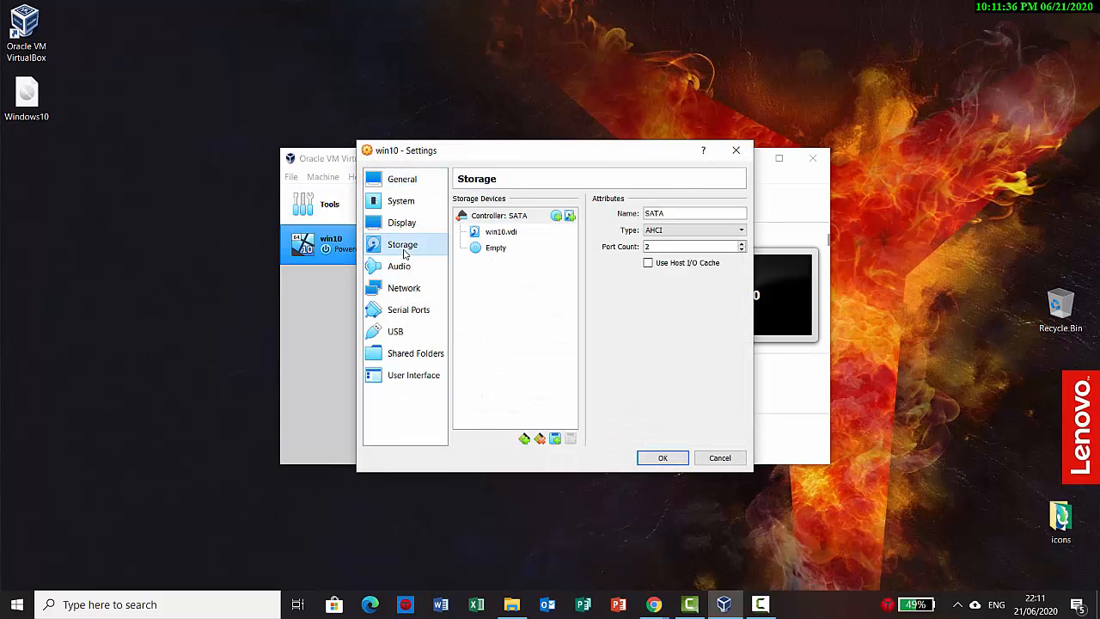
pyautogui.click(484, 255)
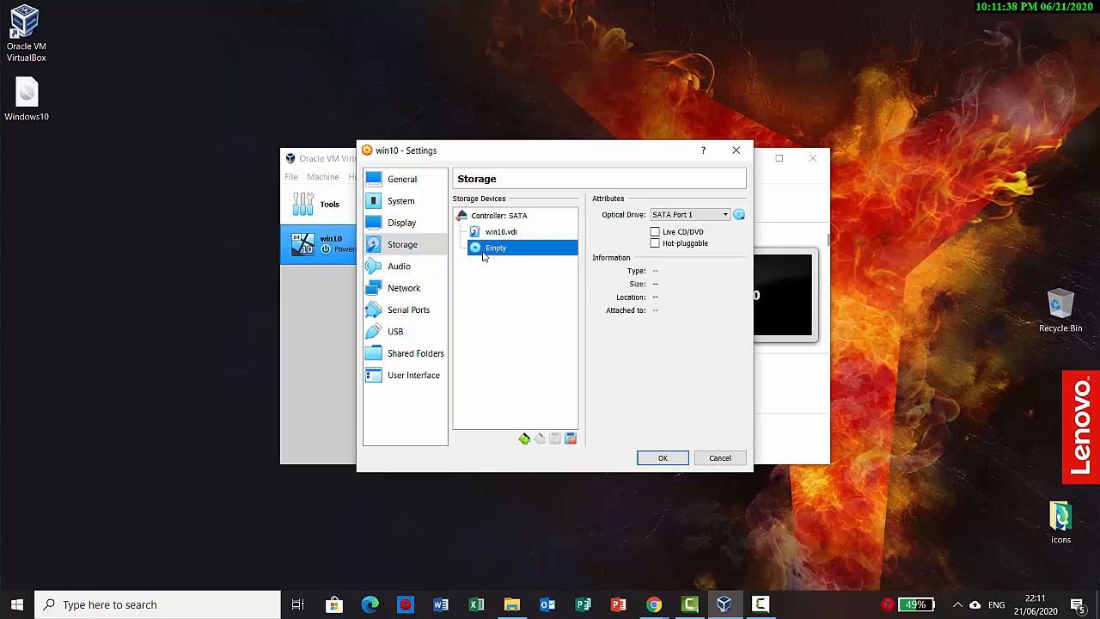
pyautogui.click(739, 215)
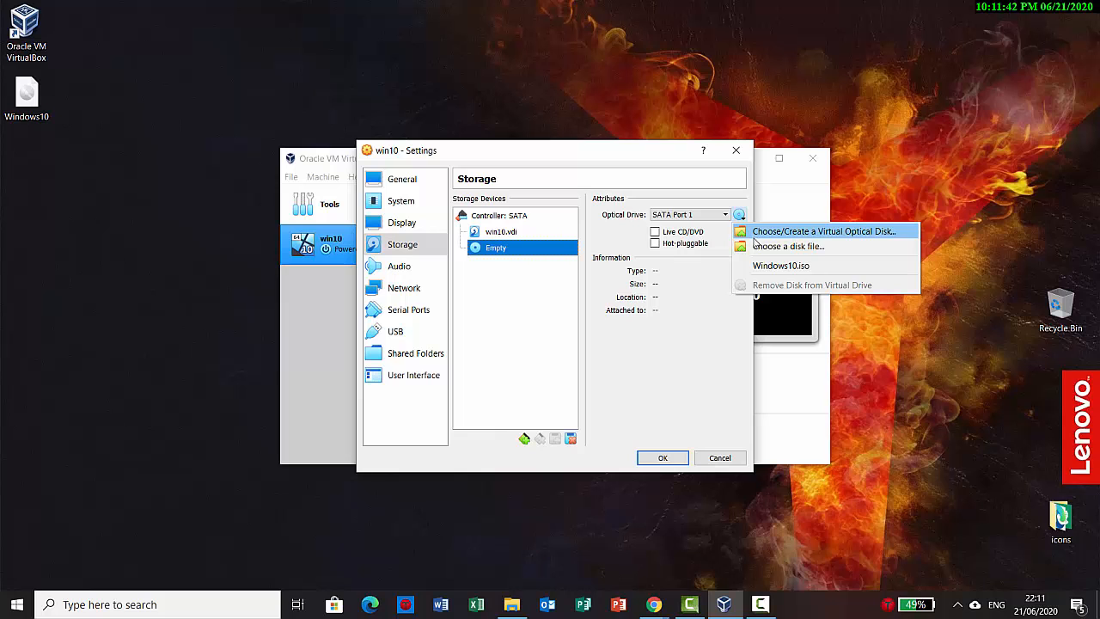
pyautogui.click(754, 244)
pyautogui.click(526, 281)
pyautogui.click(784, 482)
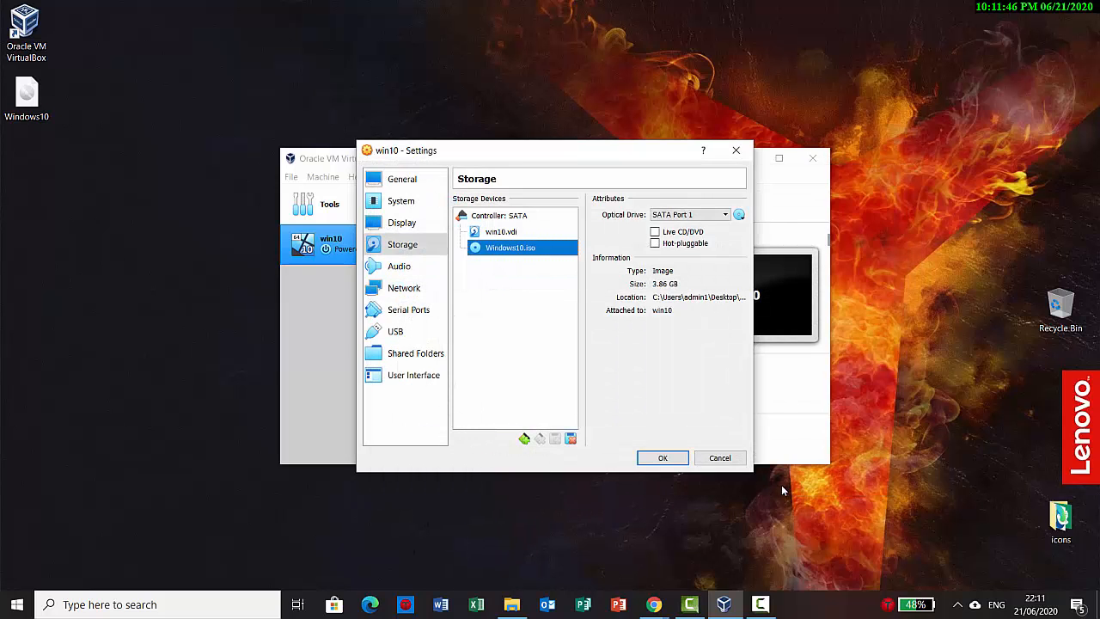
pyautogui.click(663, 458)
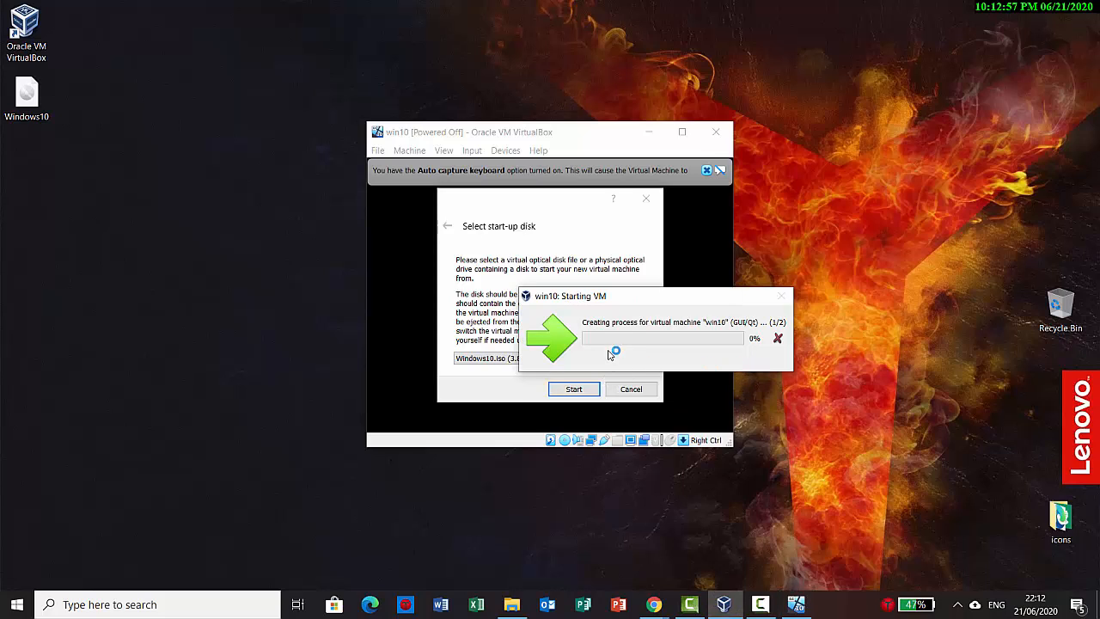
# Boot win10 from the Windows10 ISO and start the Windows installation
pyautogui.click(571, 389)
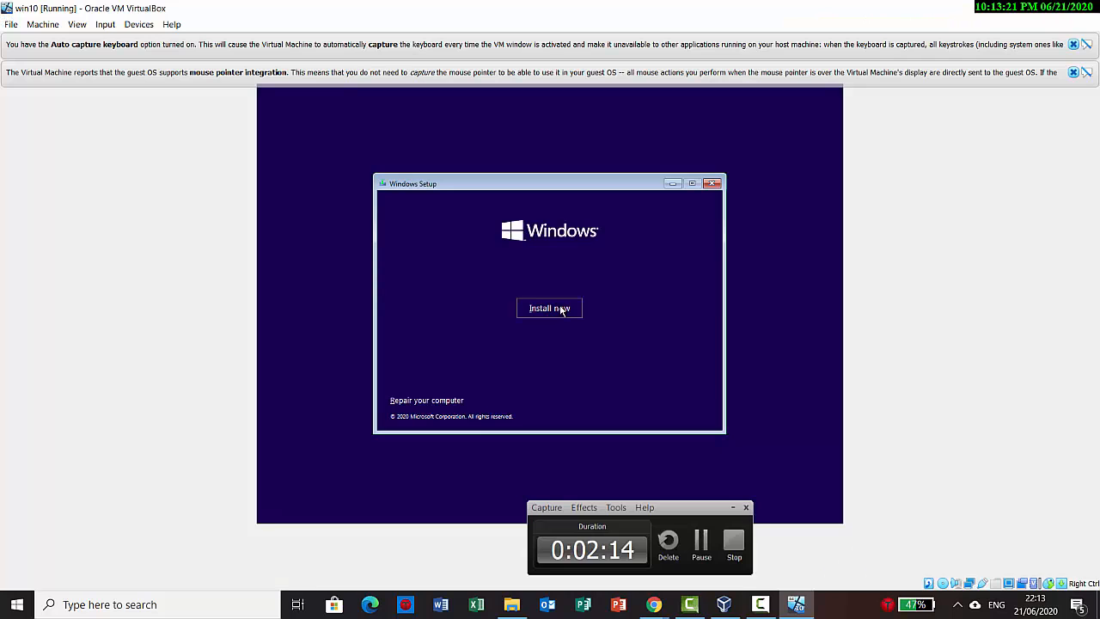
pyautogui.click(562, 240)
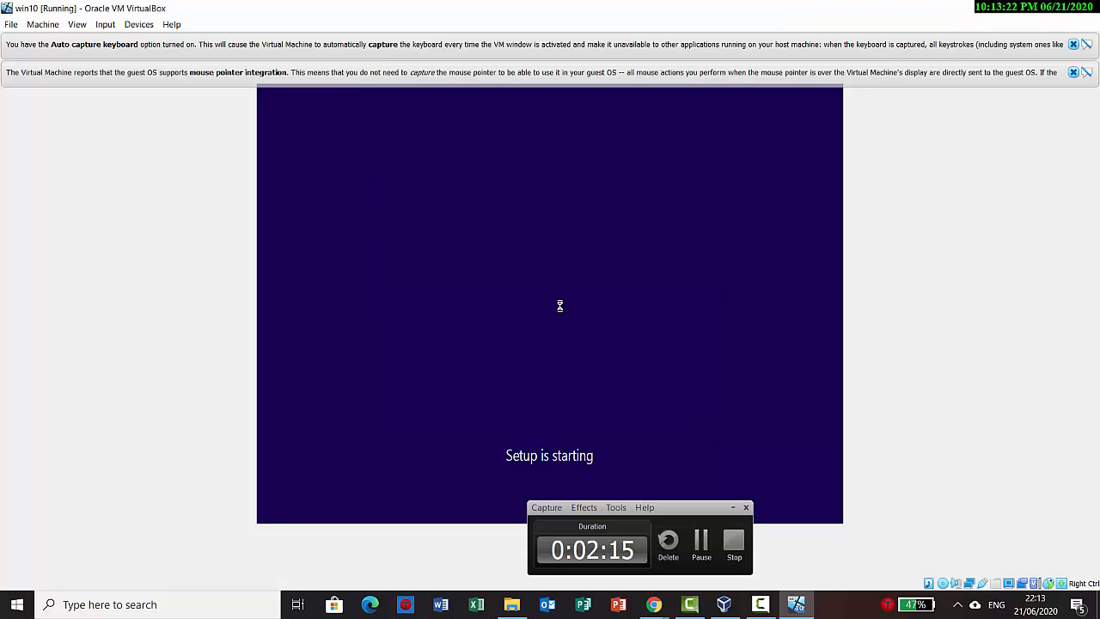
pyautogui.click(733, 508)
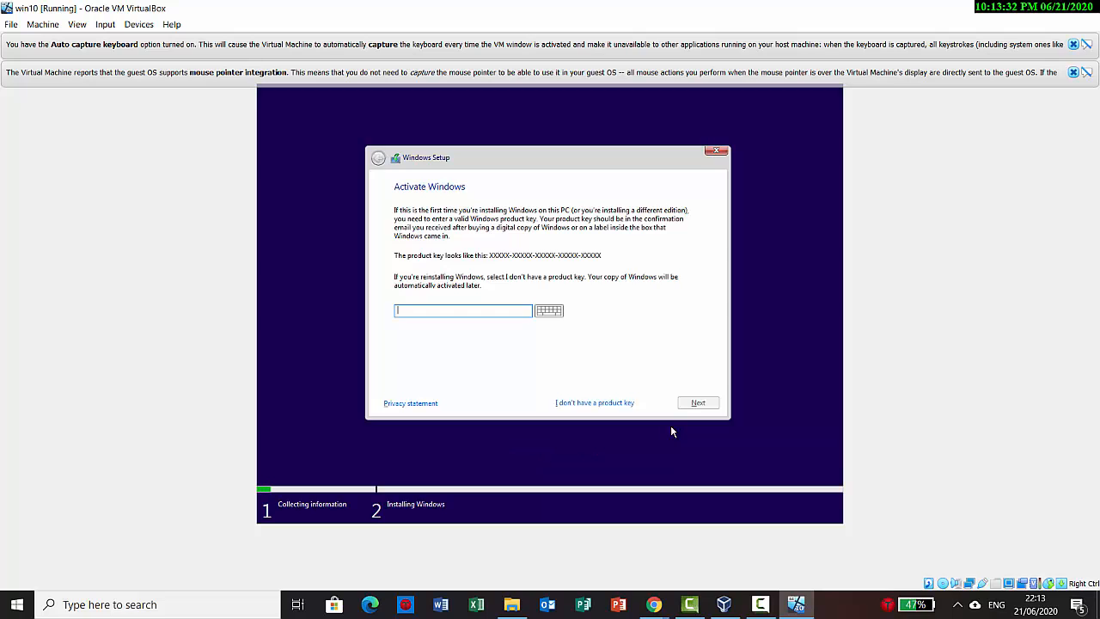
# Skip the product key, choose Windows 10 Home, and accept the license terms
pyautogui.click(620, 401)
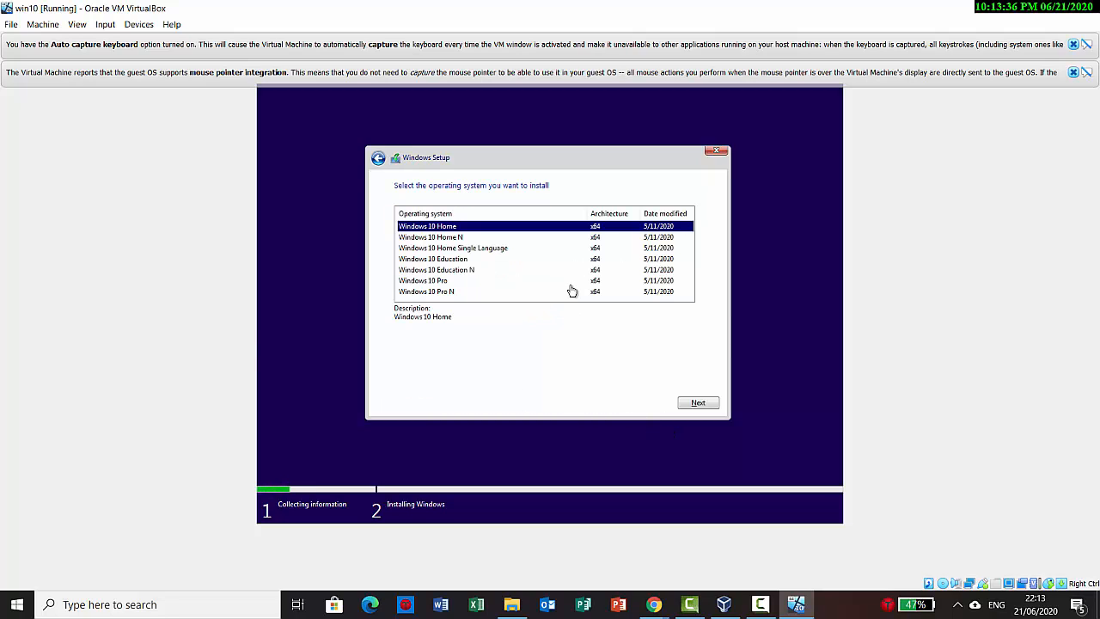
pyautogui.click(693, 402)
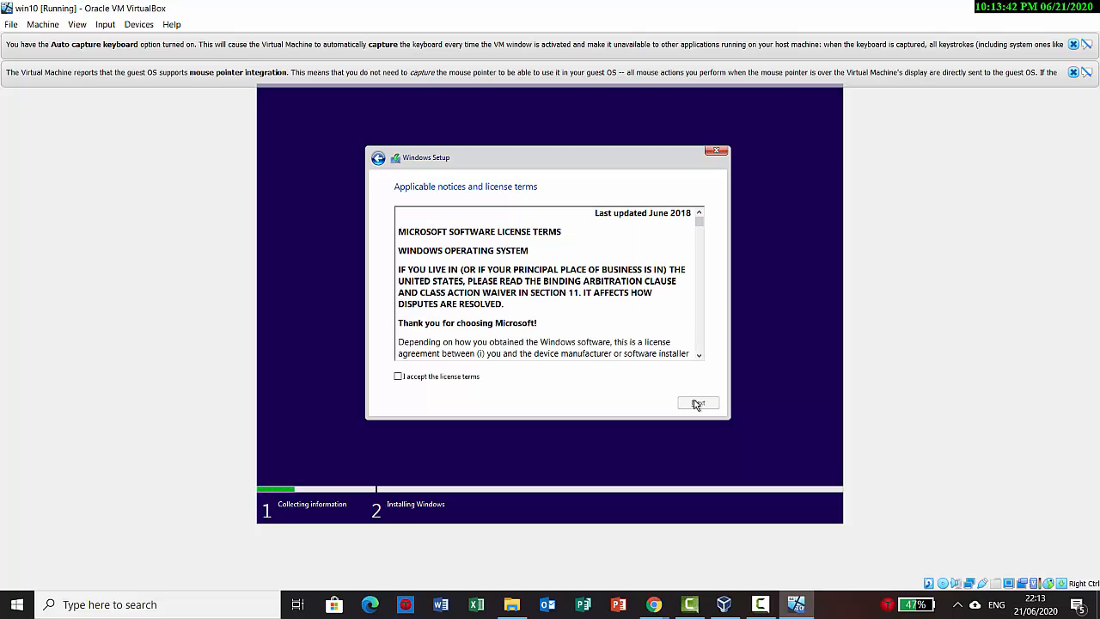
pyautogui.click(480, 379)
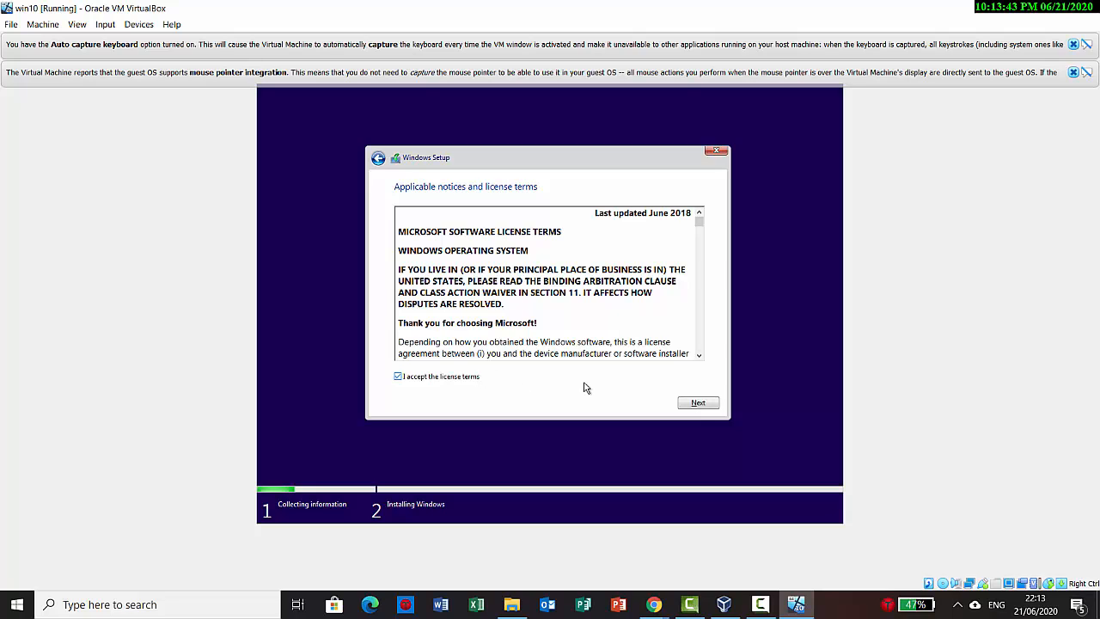
pyautogui.click(688, 400)
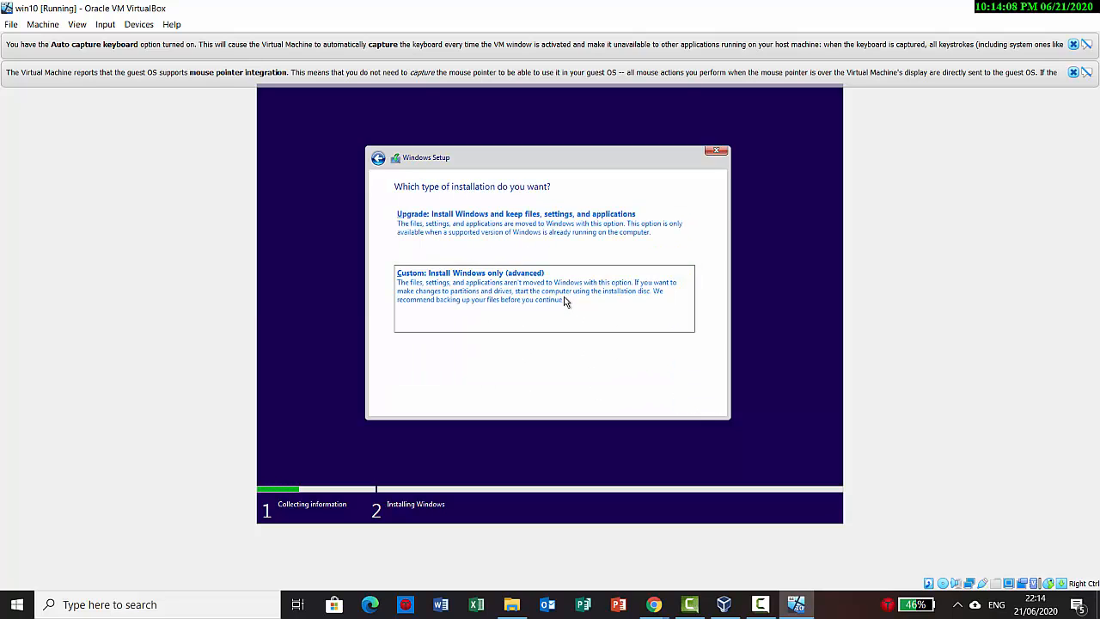
# Run a custom install of Windows onto Drive 0's unallocated space
pyautogui.click(566, 301)
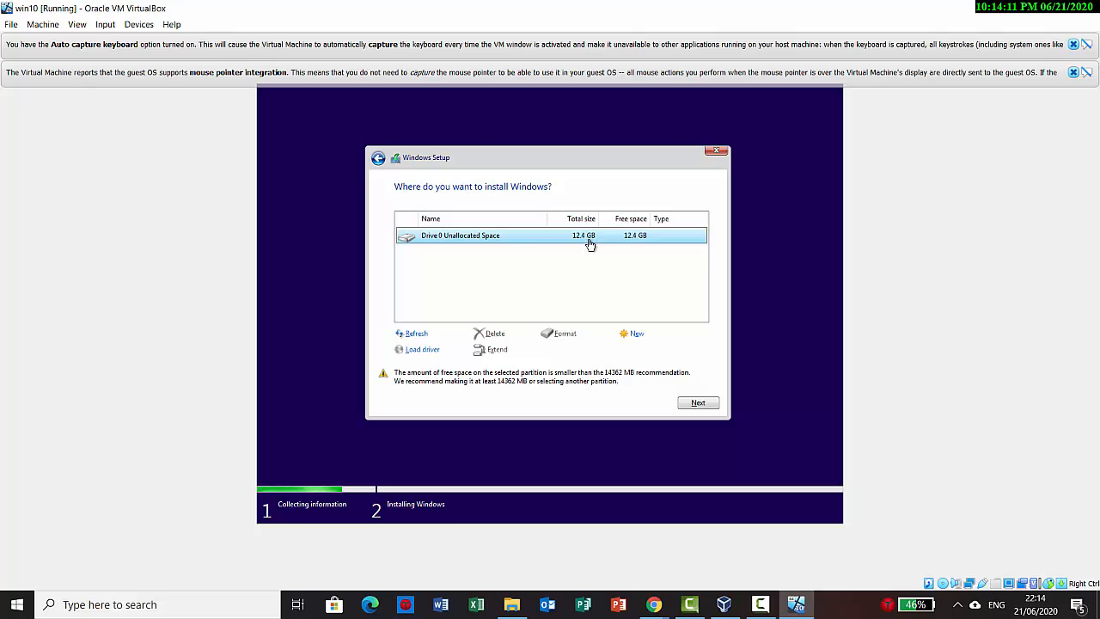
pyautogui.click(700, 404)
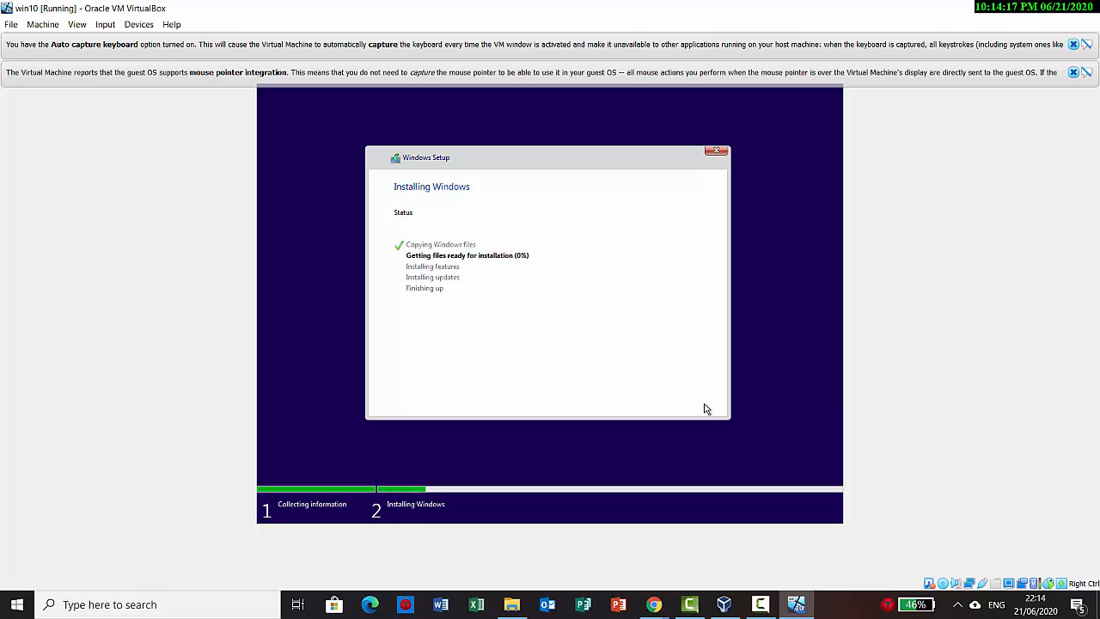
pyautogui.click(759, 602)
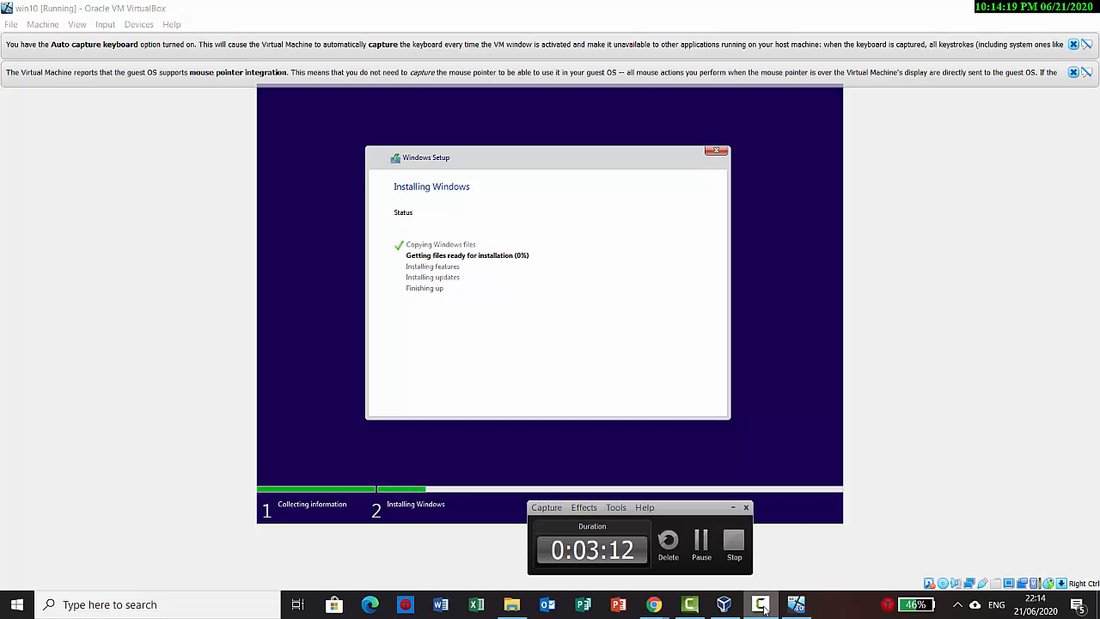
# Choose an offline account, enter the local user name, and type its password
pyautogui.click(698, 541)
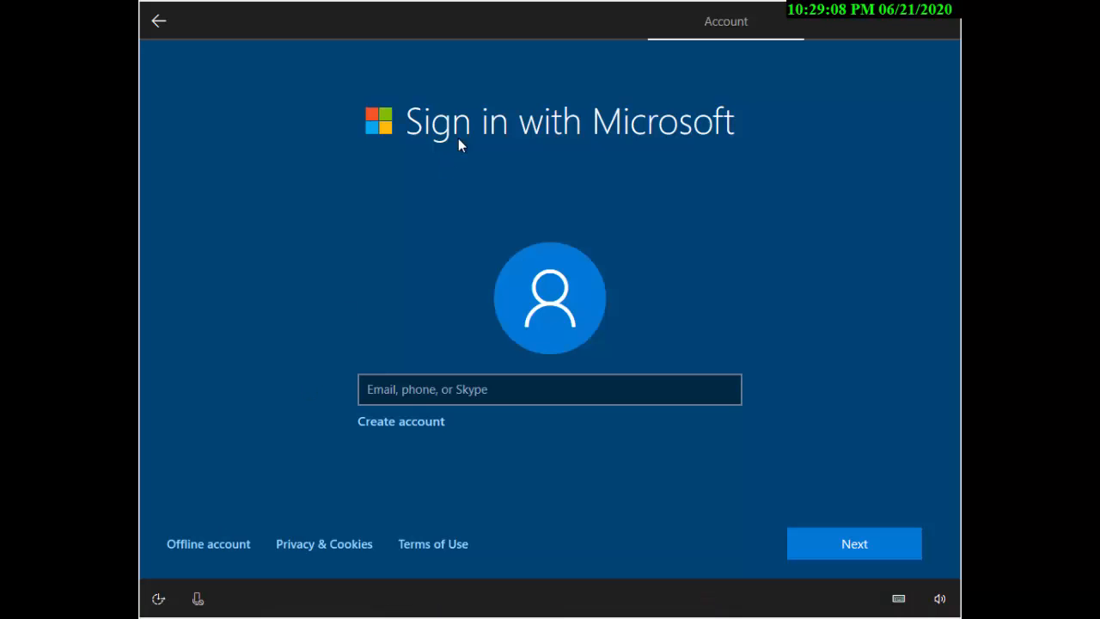
pyautogui.click(226, 547)
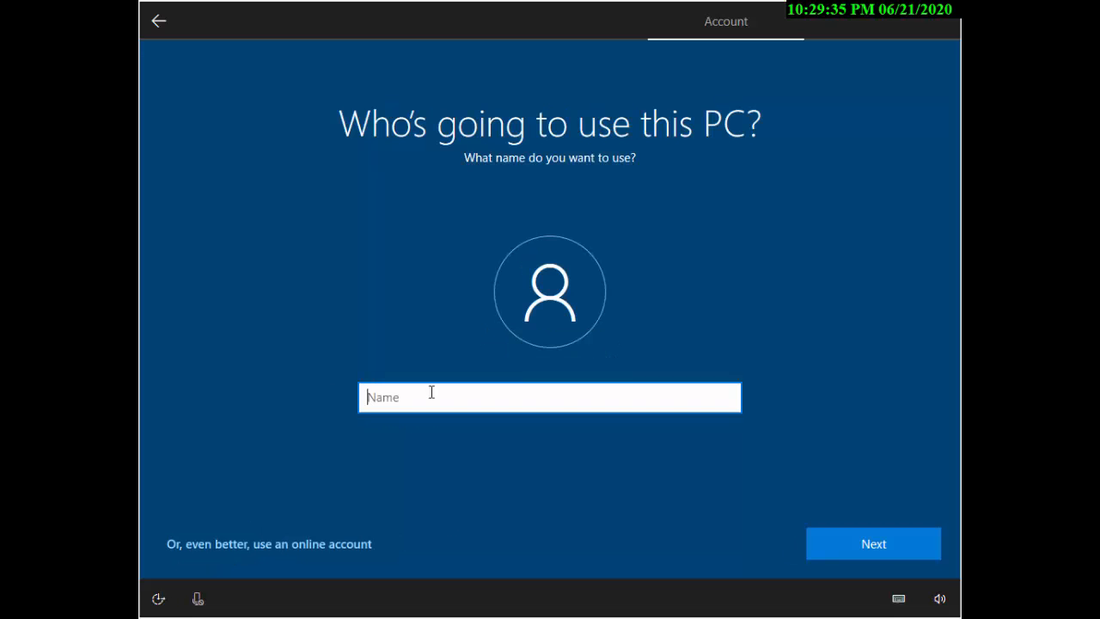
pyautogui.write('testuser')
pyautogui.click(851, 550)
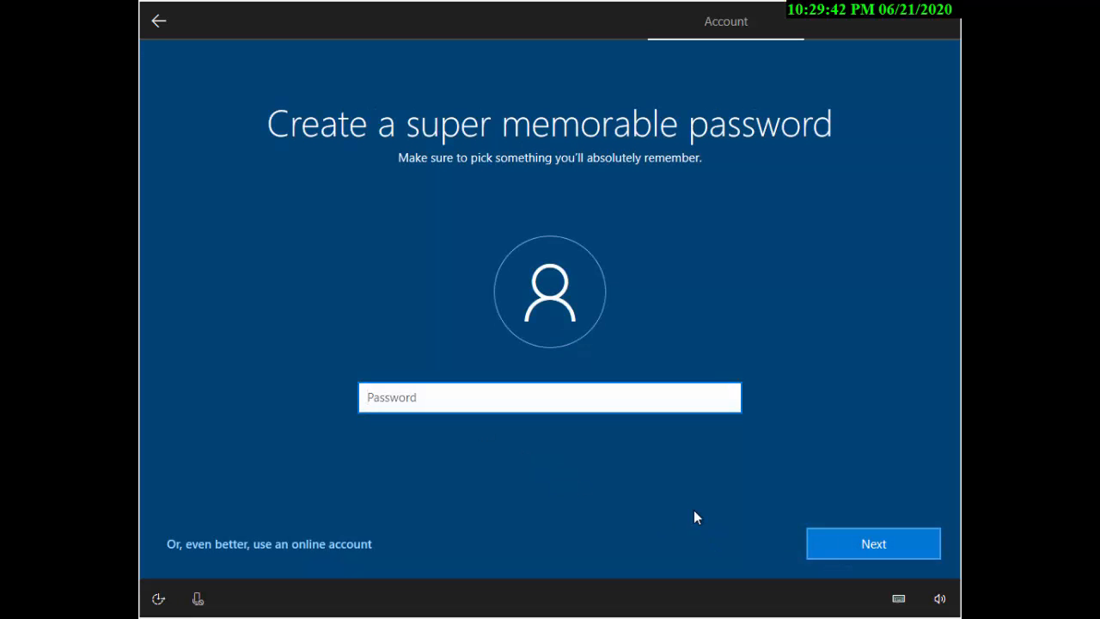
pyautogui.write('12345')
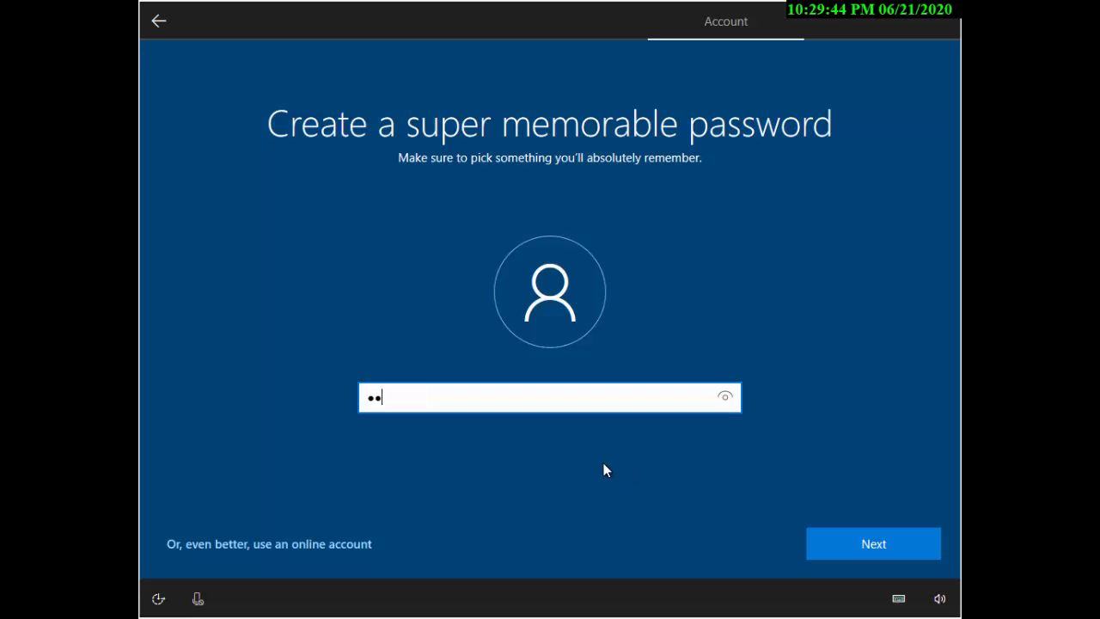
pyautogui.write('67')
pyautogui.click(859, 544)
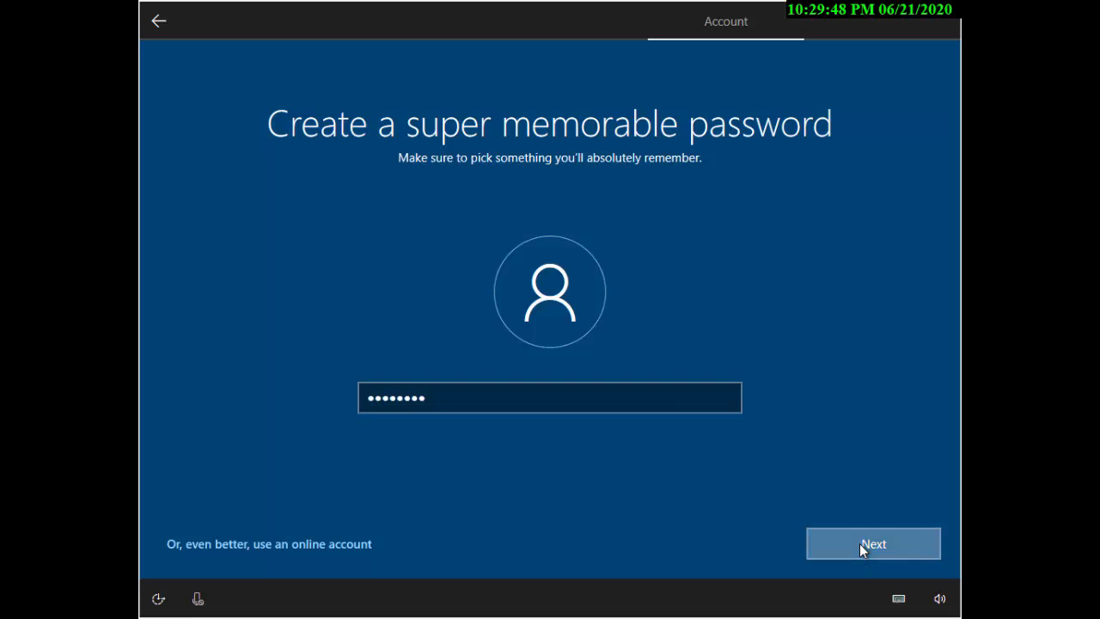